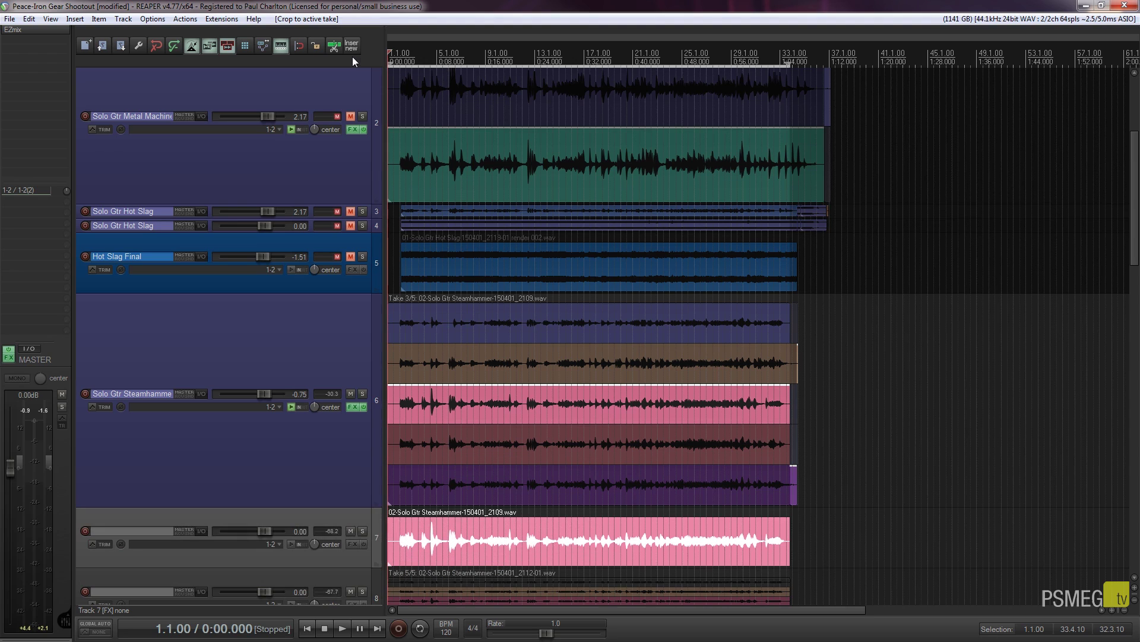
# Step: Undo the earlier crop to active take so all takes reappear
pyautogui.hotkey('ctrl', 'z')
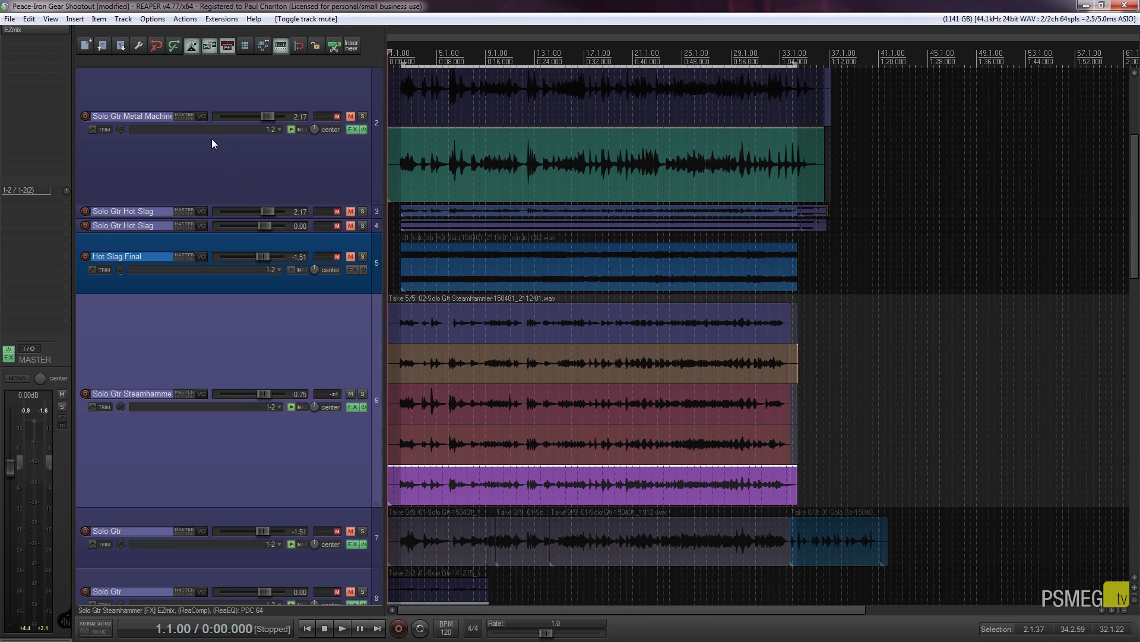
# Step: Show the Actions list, move it aside, and select 'Custom: Crop to Active Take'
pyautogui.click(185, 19)
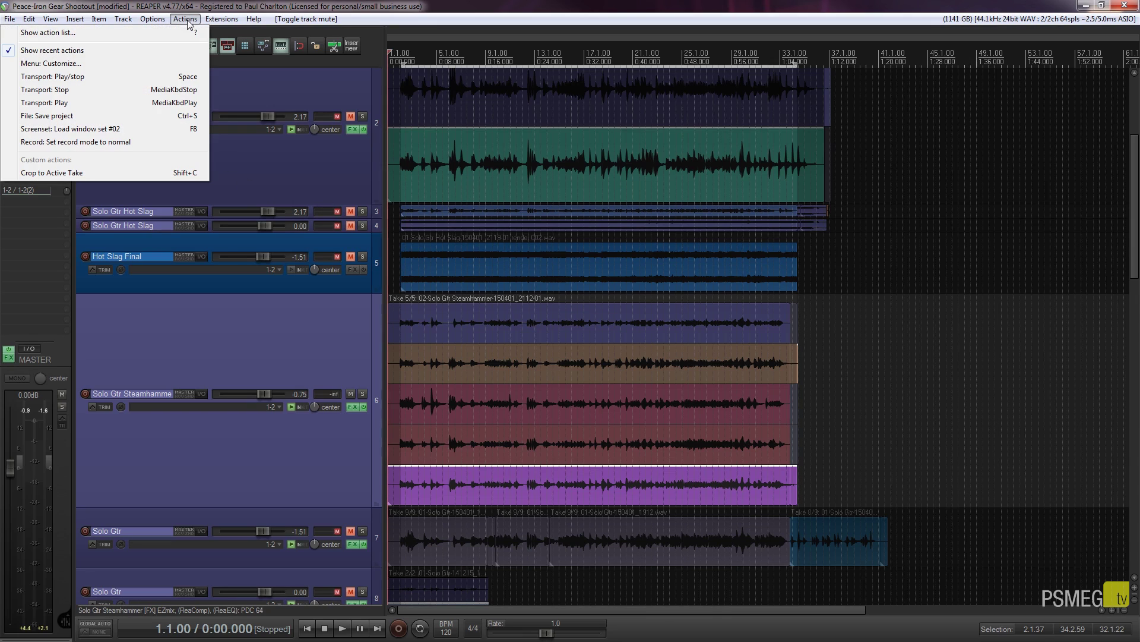
pyautogui.click(134, 34)
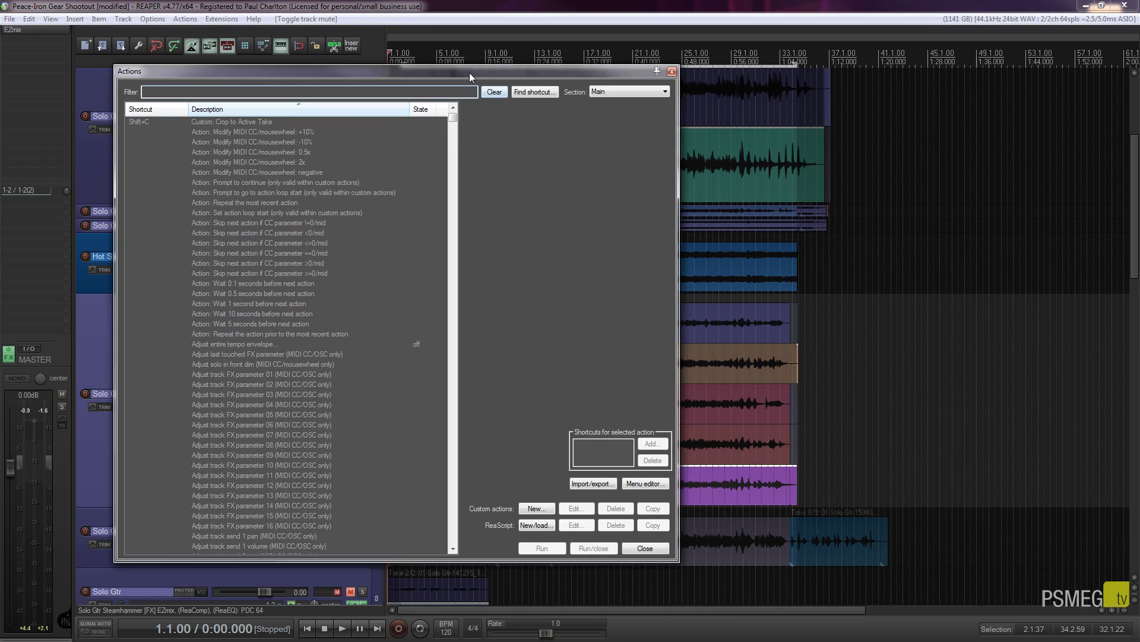
pyautogui.moveTo(469, 72); pyautogui.dragTo(412, 52)
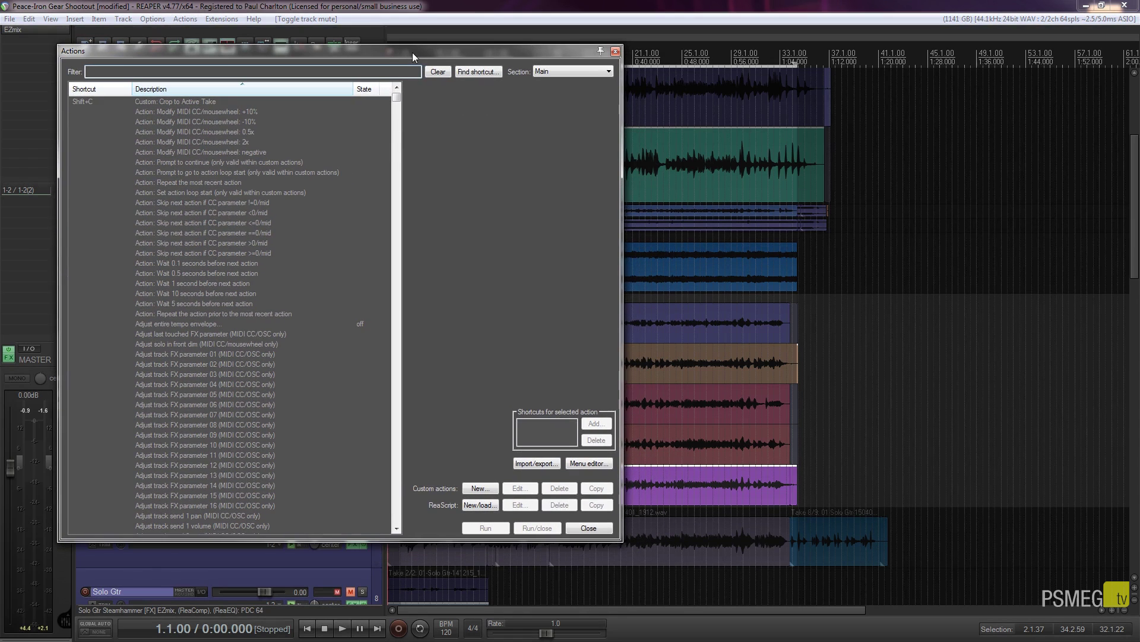
pyautogui.click(151, 102)
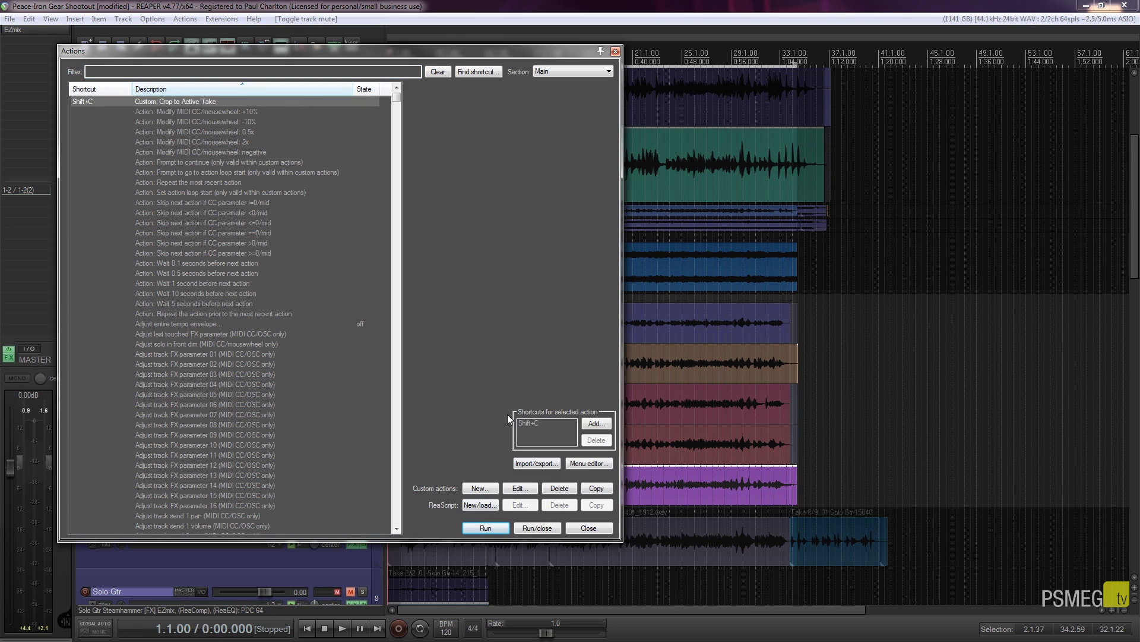
# Step: Open the menu/toolbar editor with 'Main toolbar' chosen for editing
pyautogui.click(593, 465)
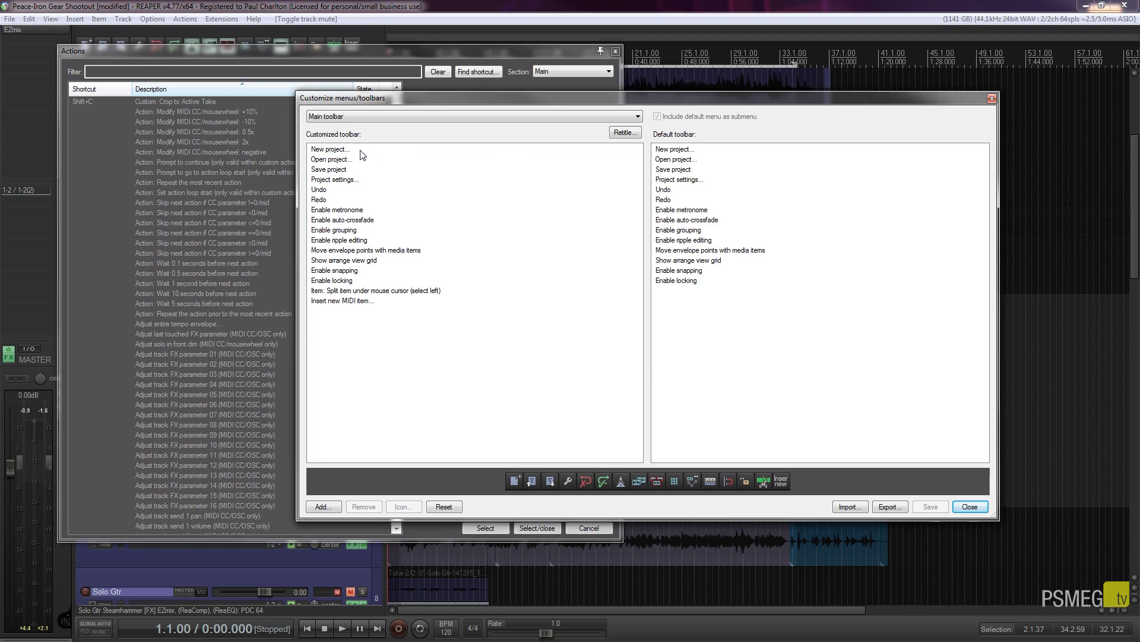
pyautogui.click(523, 118)
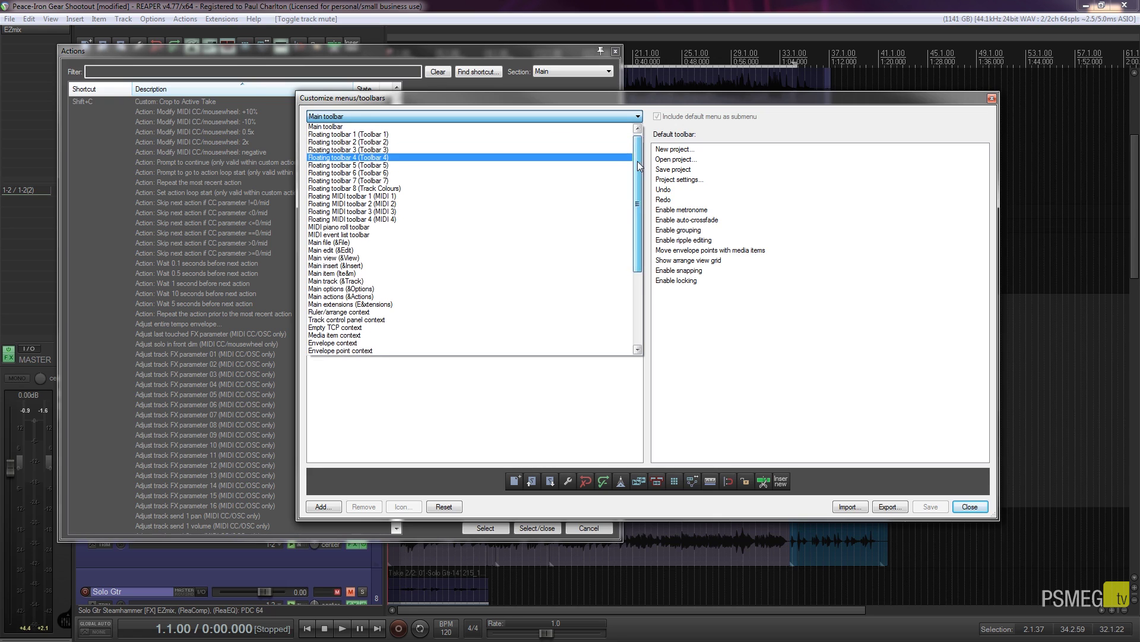
pyautogui.scroll(-5, 639, 166)
pyautogui.scroll(5, 620, 153)
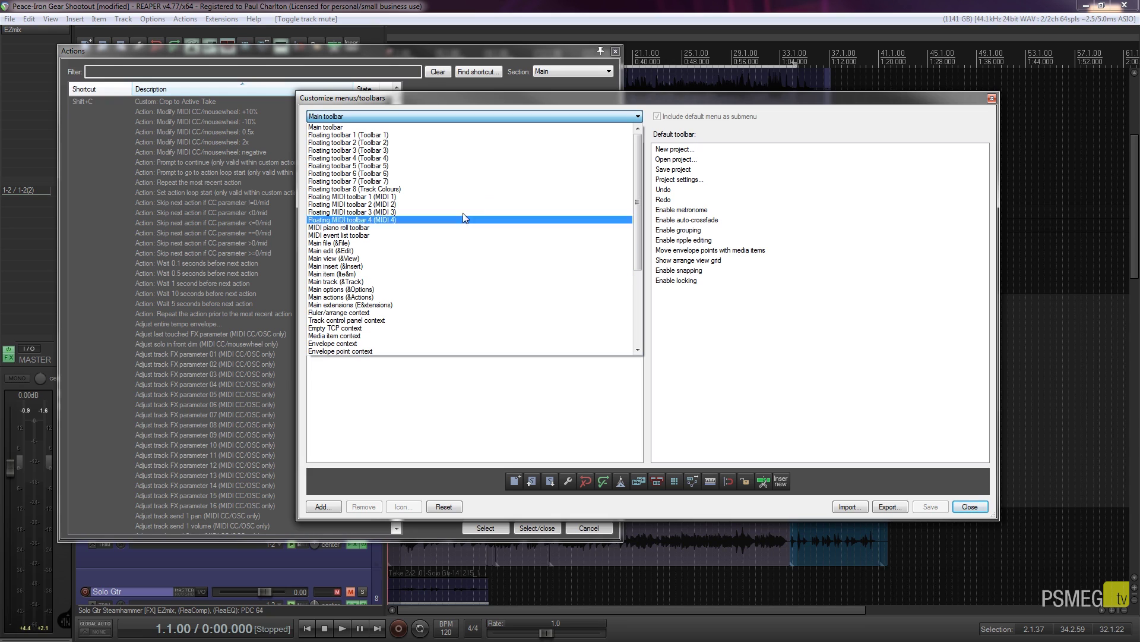
pyautogui.click(331, 127)
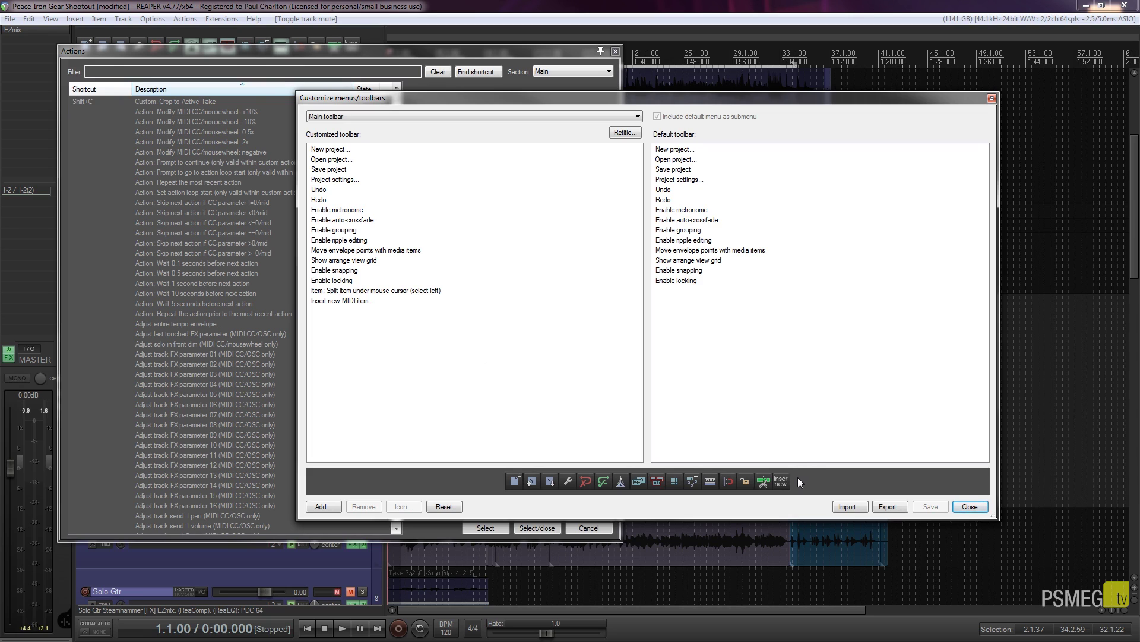
# Step: Add 'Custom: Crop to Active Take' as the last button on the Main toolbar
pyautogui.click(324, 508)
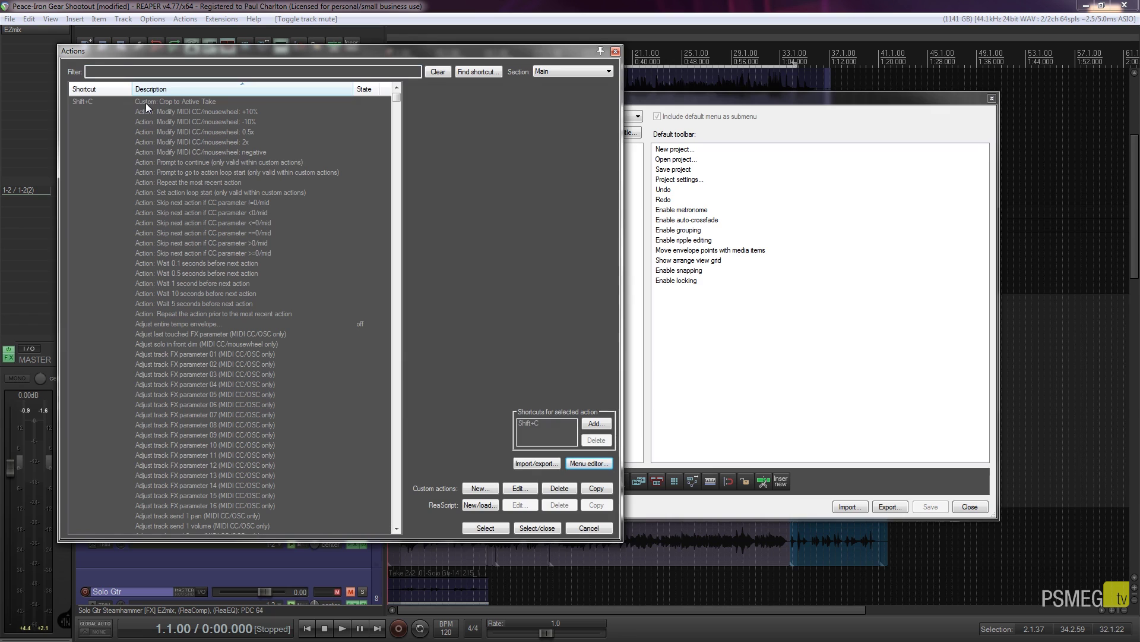
pyautogui.click(170, 102)
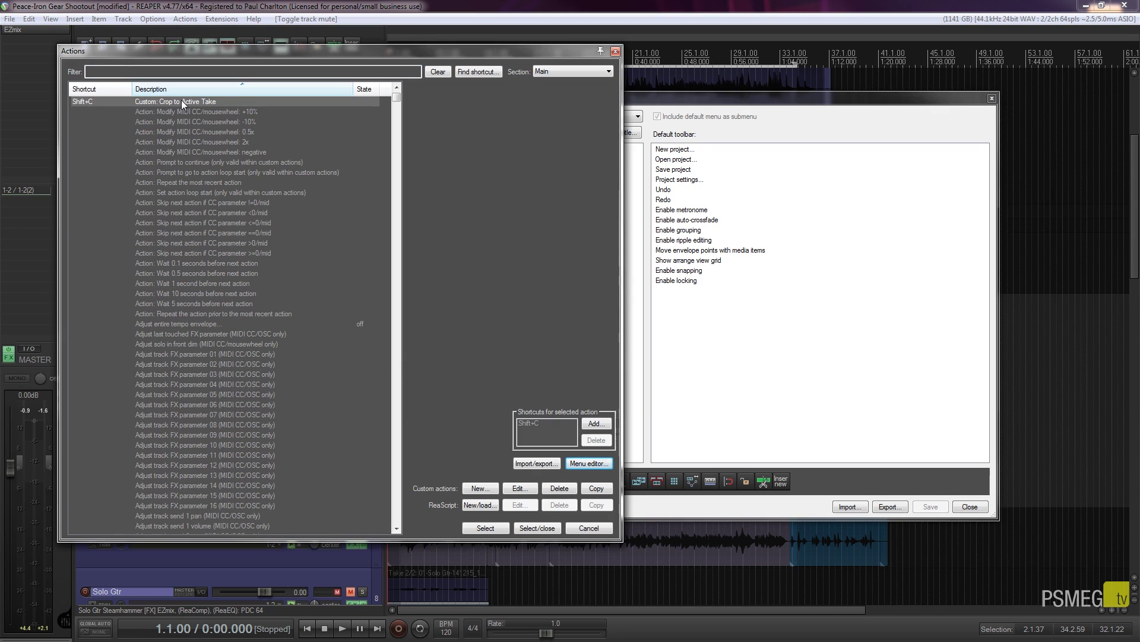
pyautogui.doubleClick(185, 101)
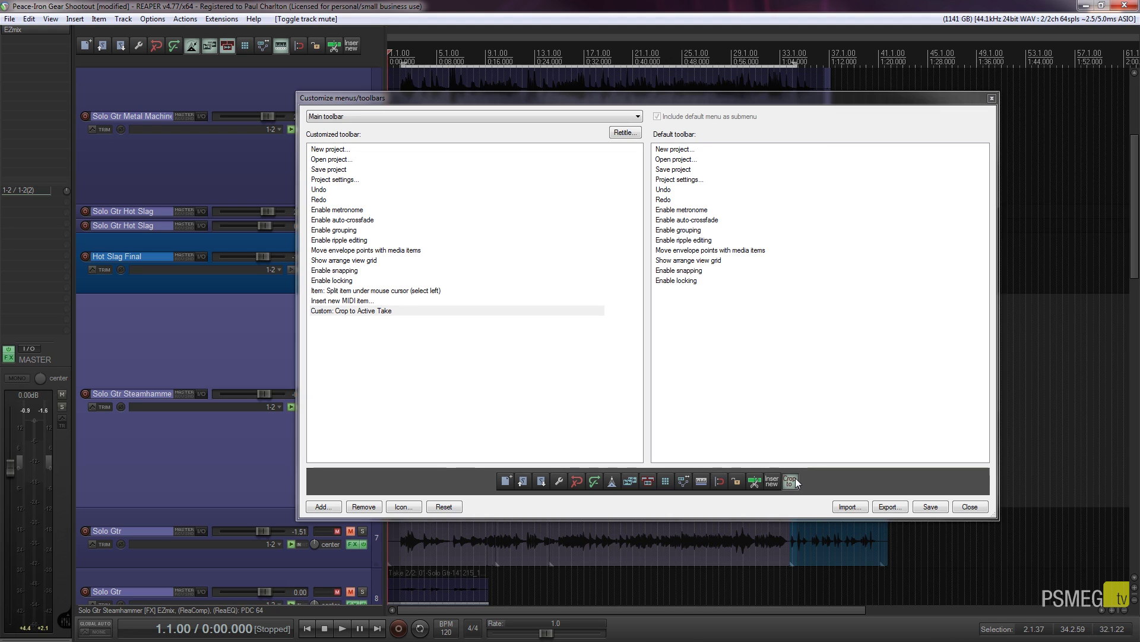
# Step: Keep Crop to Active Take as the button's action and assign it the red arrow icon
pyautogui.click(415, 509)
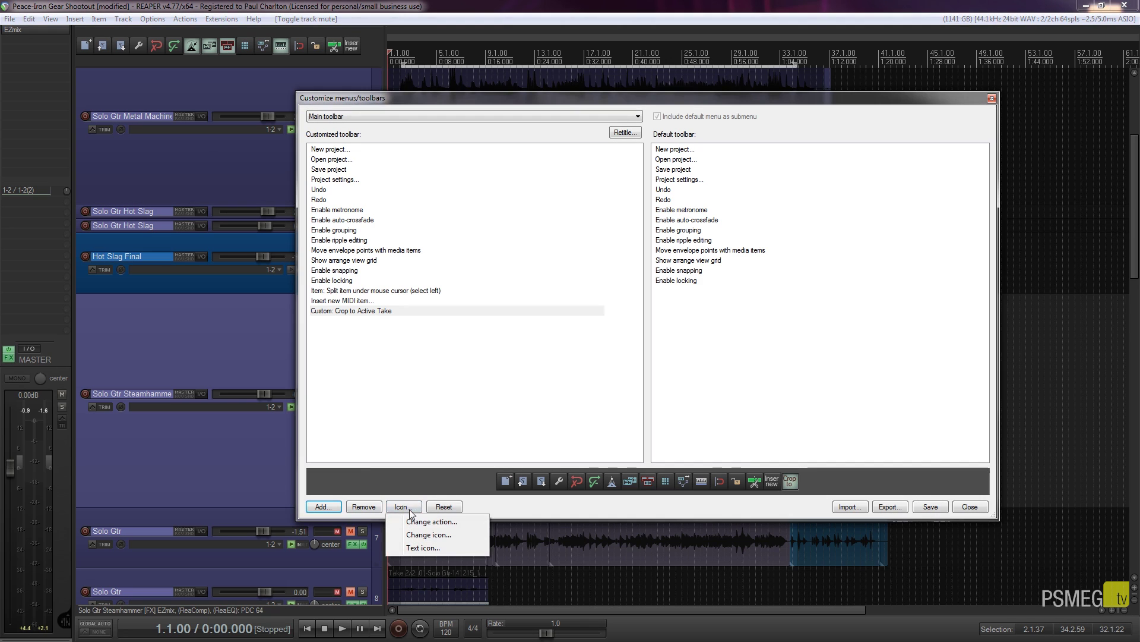
pyautogui.click(451, 522)
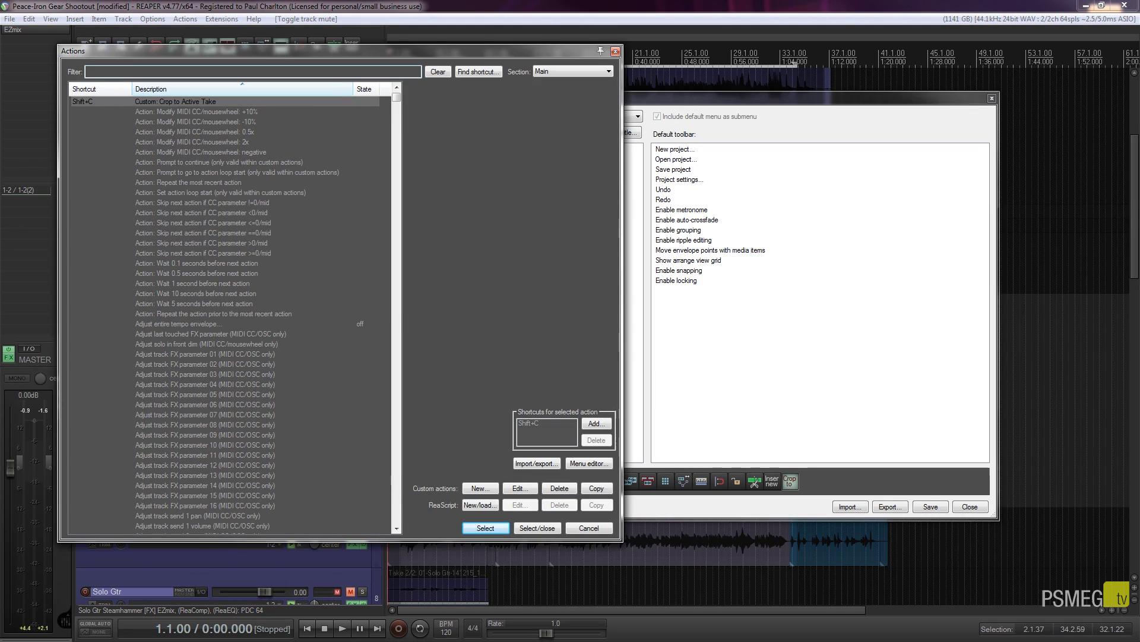
pyautogui.click(537, 528)
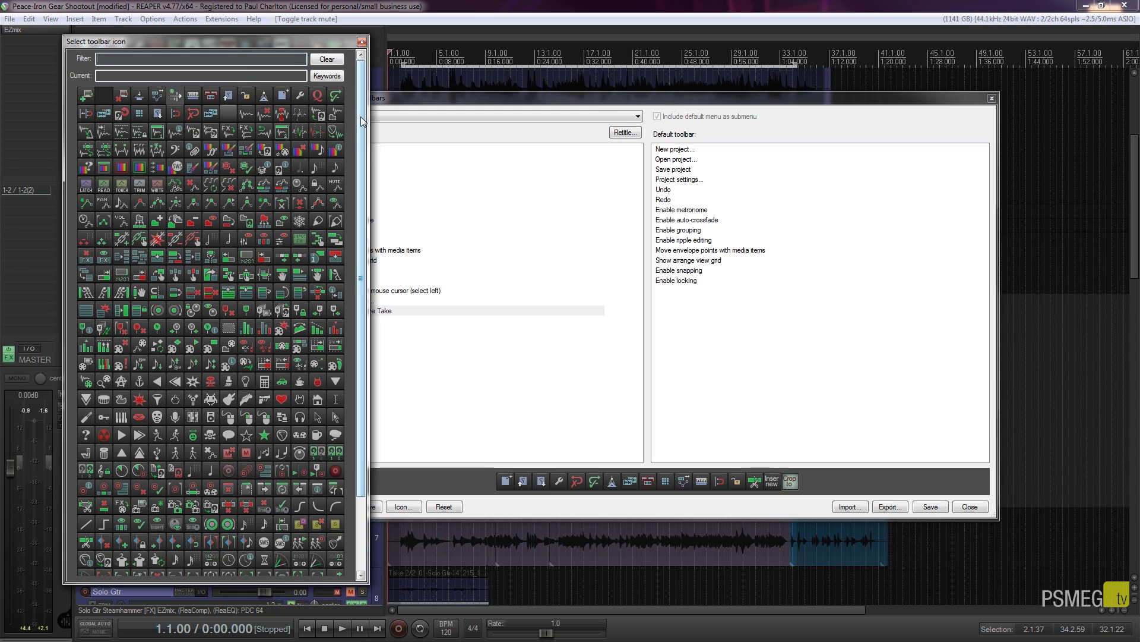
pyautogui.moveTo(362, 117); pyautogui.dragTo(358, 201)
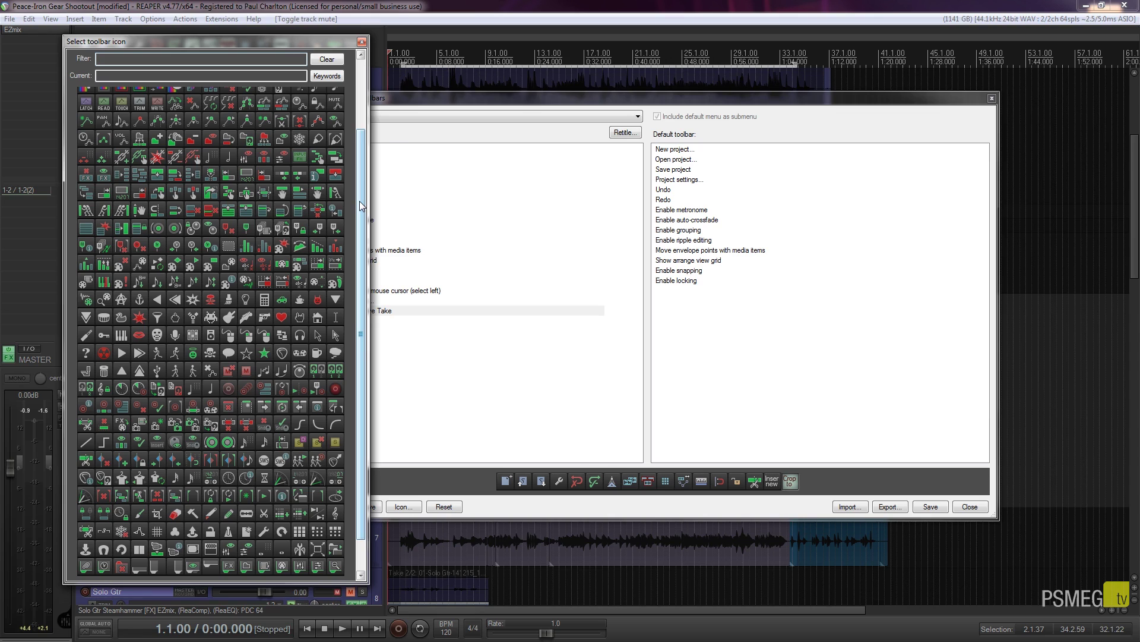
pyautogui.moveTo(358, 201); pyautogui.dragTo(354, 119)
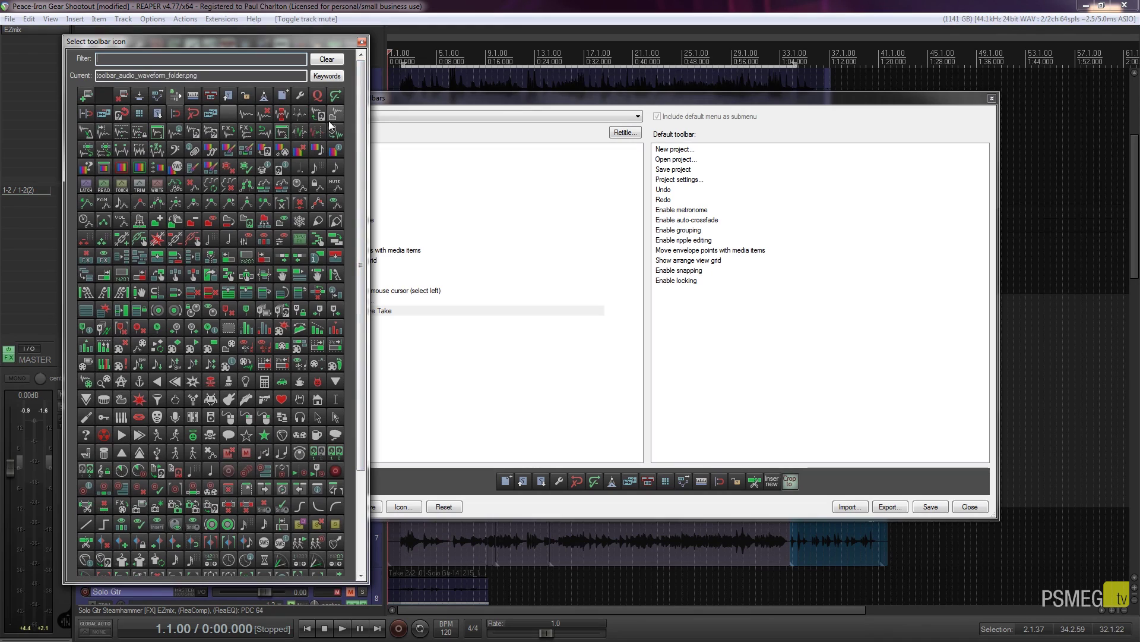
pyautogui.click(336, 260)
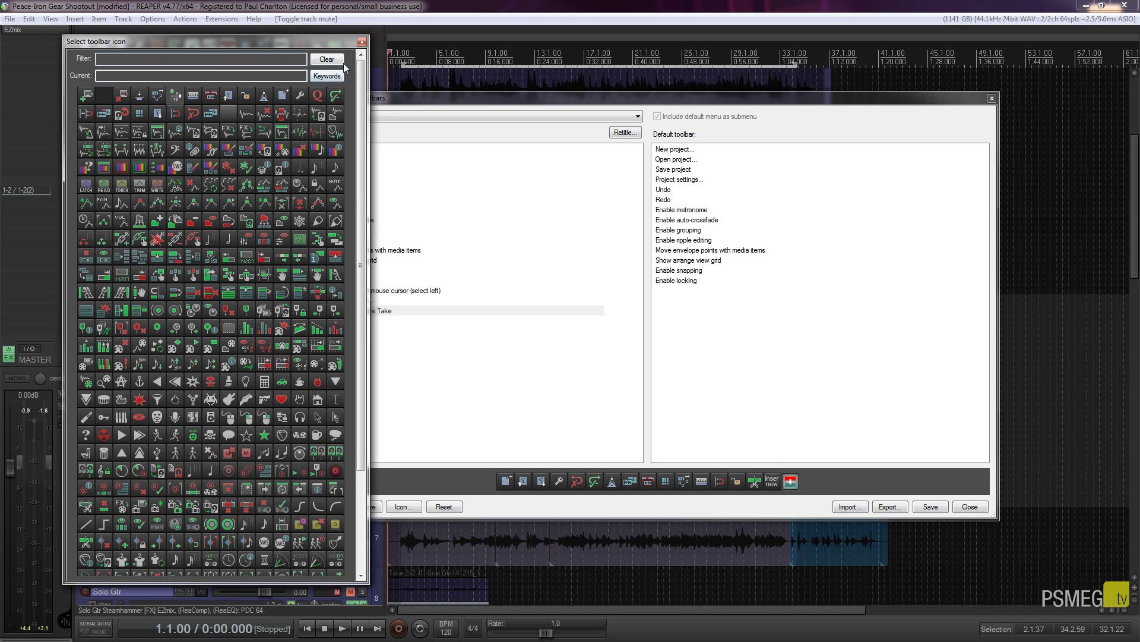
pyautogui.click(361, 42)
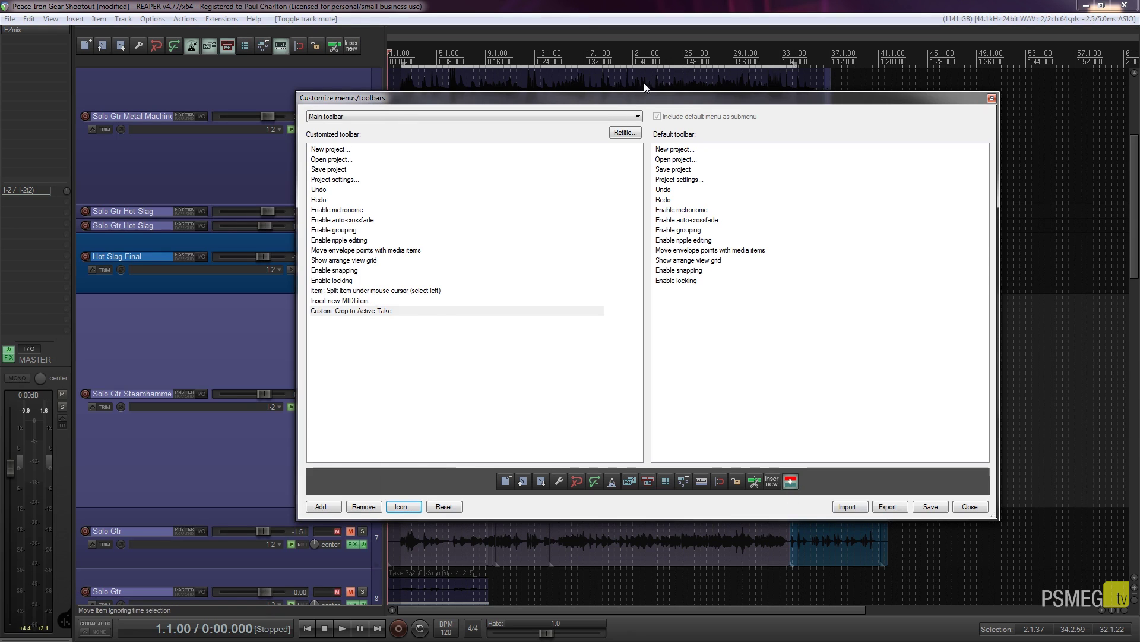
pyautogui.moveTo(618, 91); pyautogui.dragTo(543, 59)
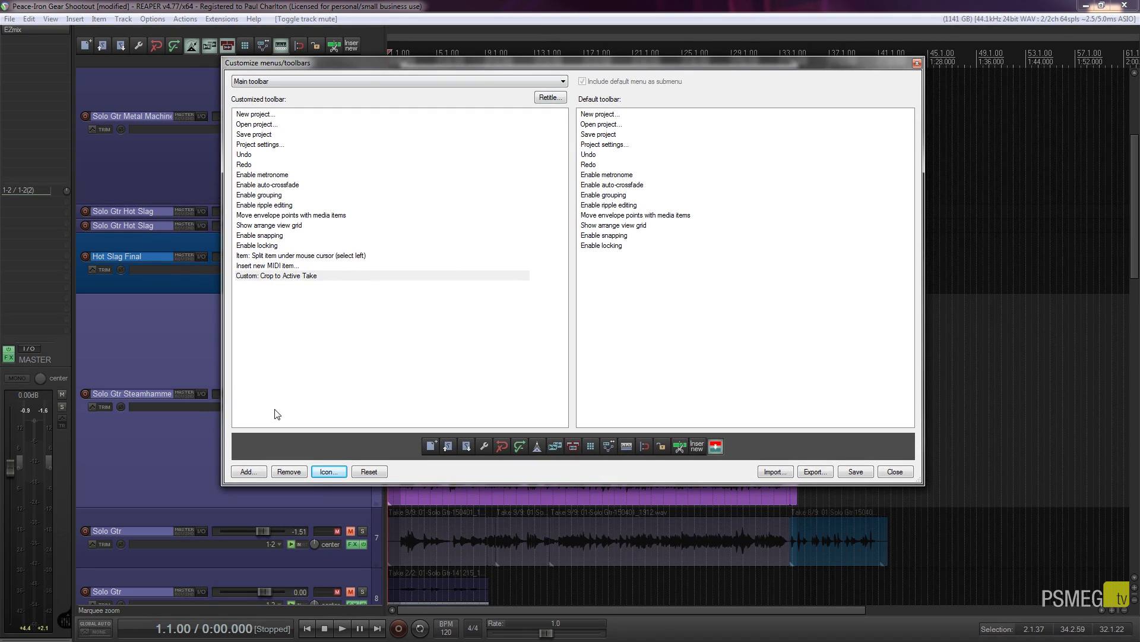
pyautogui.click(336, 474)
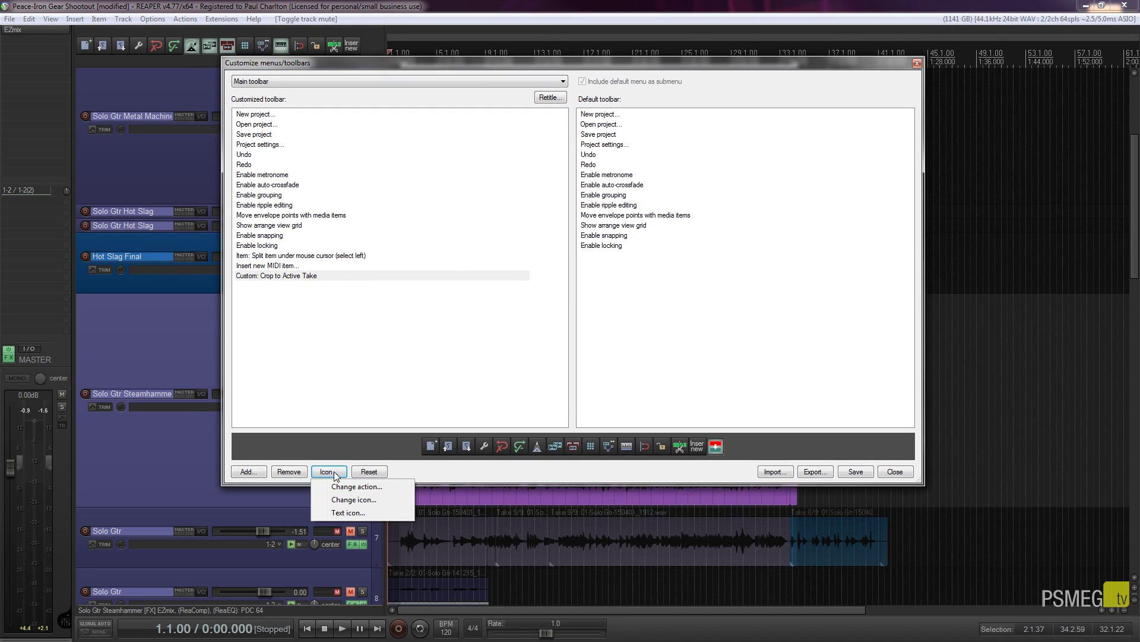
pyautogui.click(337, 514)
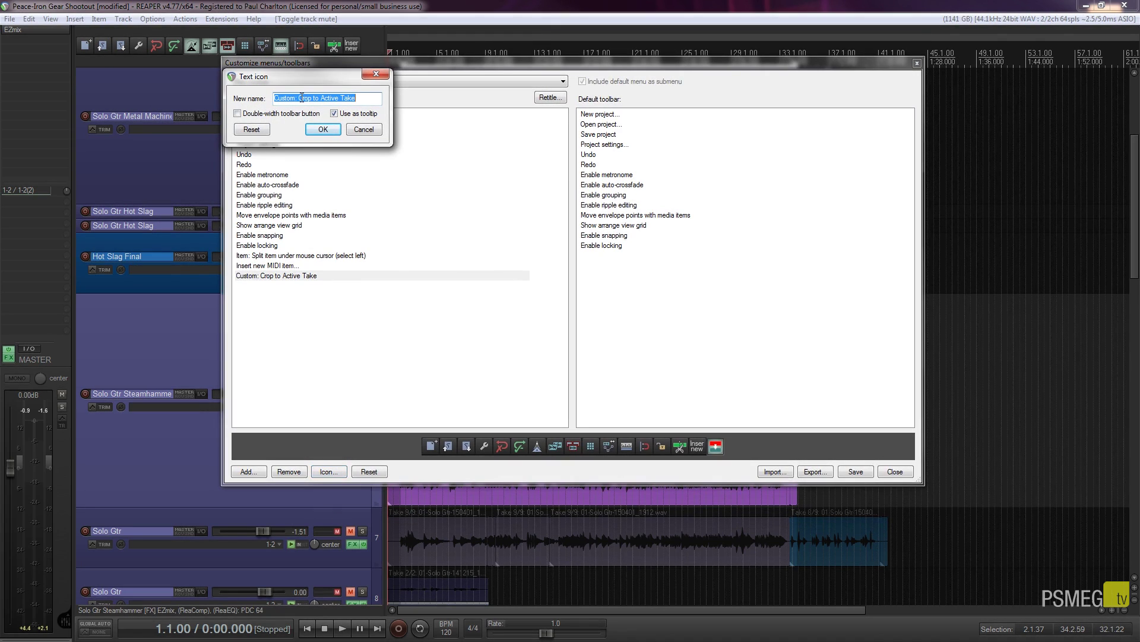
pyautogui.click(244, 114)
pyautogui.click(333, 130)
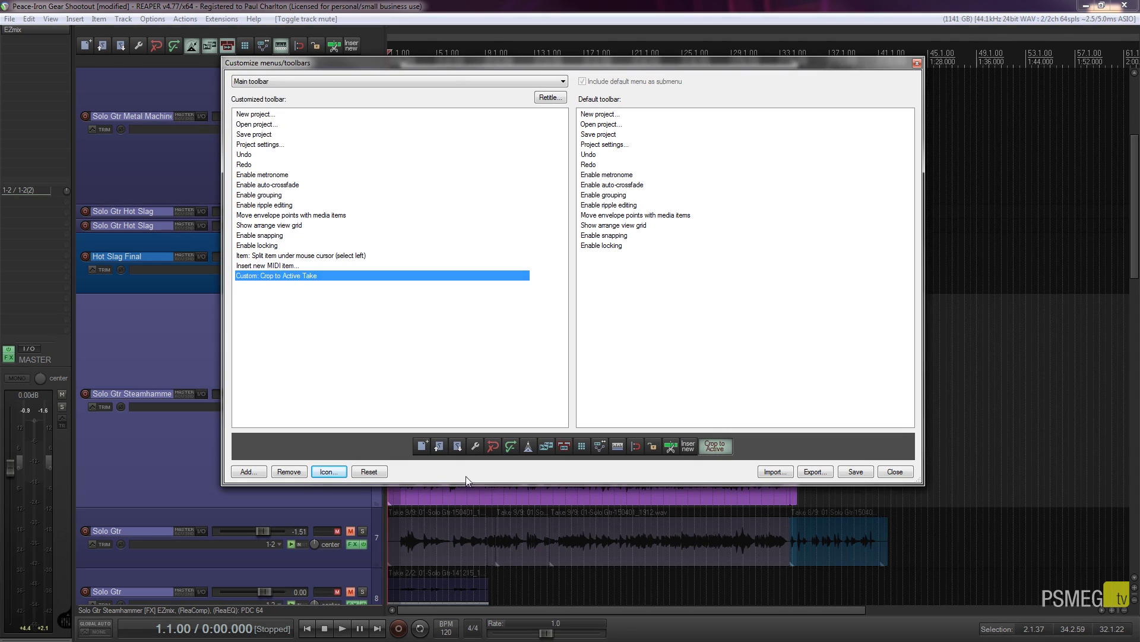
pyautogui.click(329, 472)
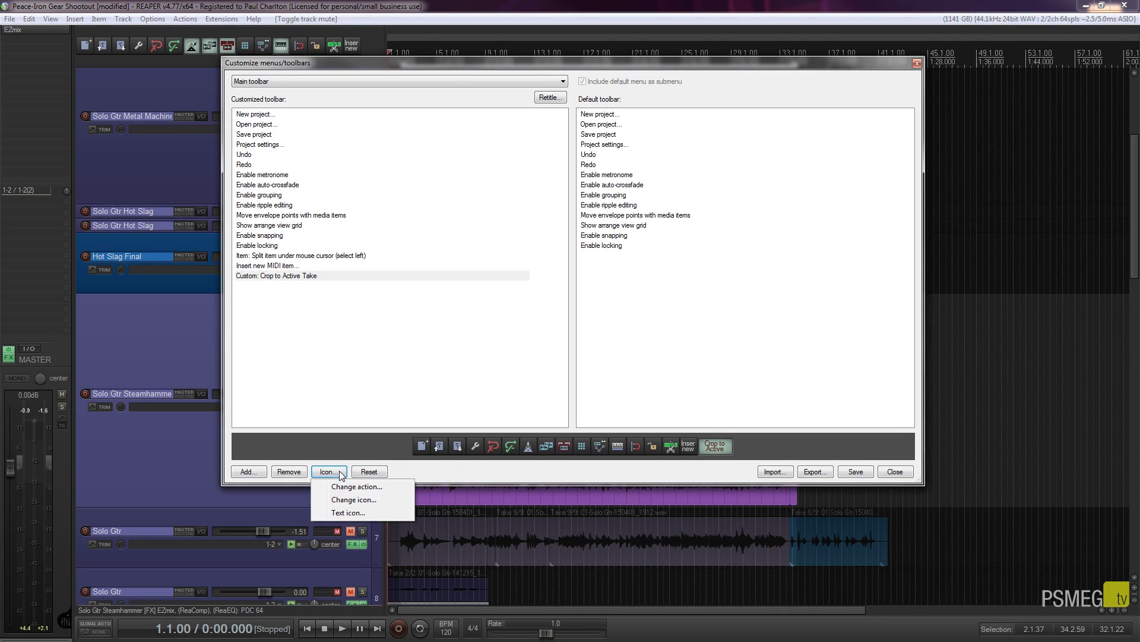
pyautogui.click(350, 500)
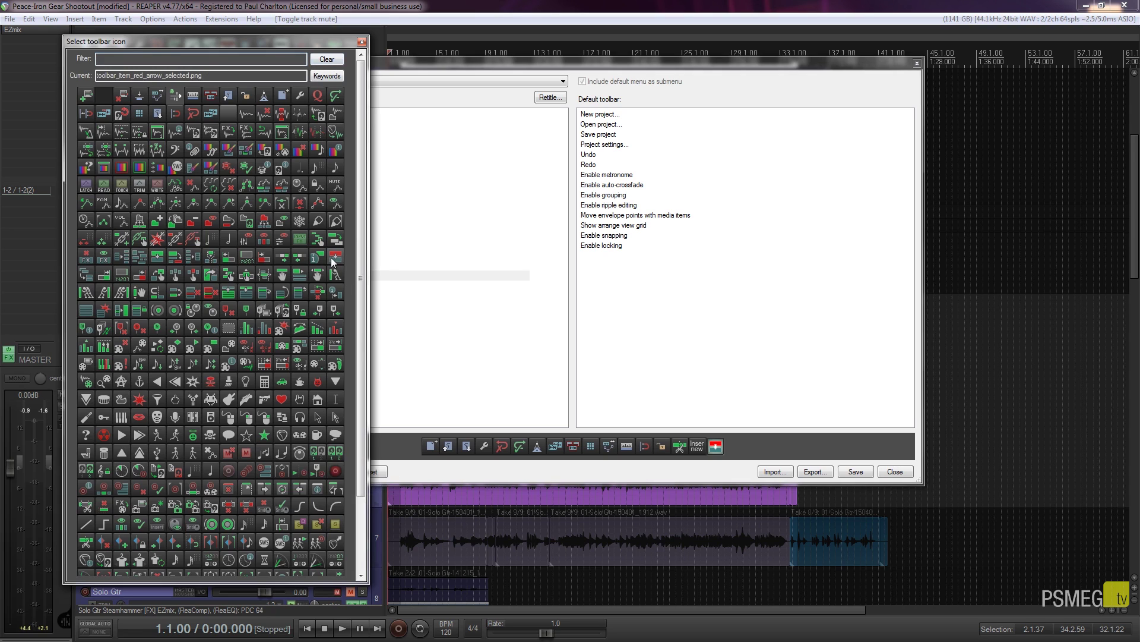
pyautogui.click(361, 41)
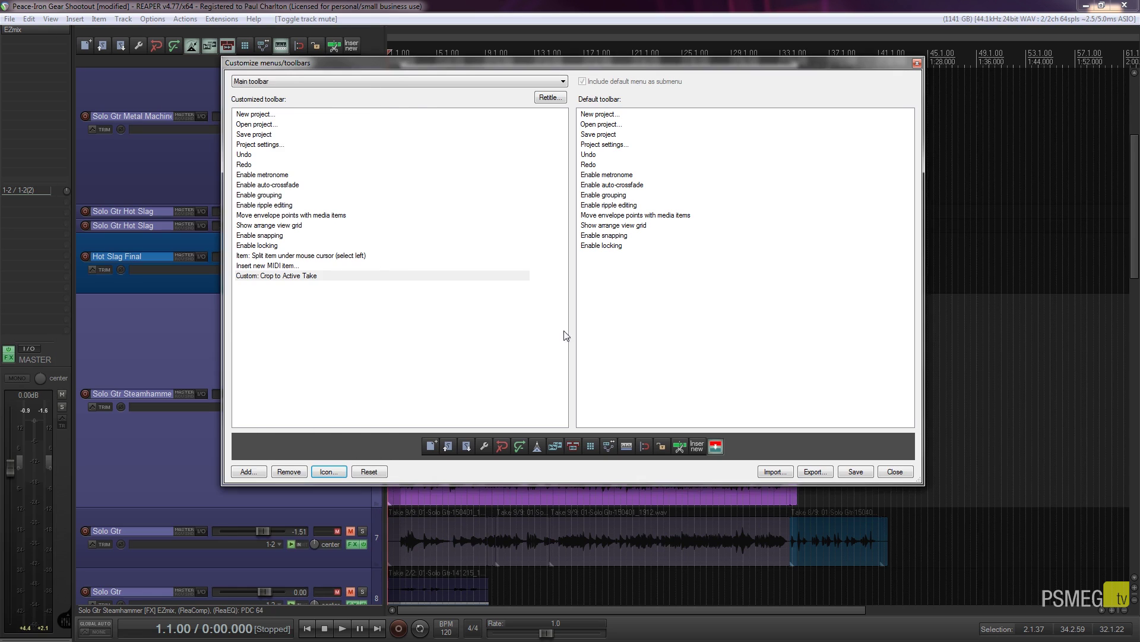
# Step: Save the Main toolbar, then crop the Steamhammer item to its pink Take 3/5 with the new button
pyautogui.click(860, 473)
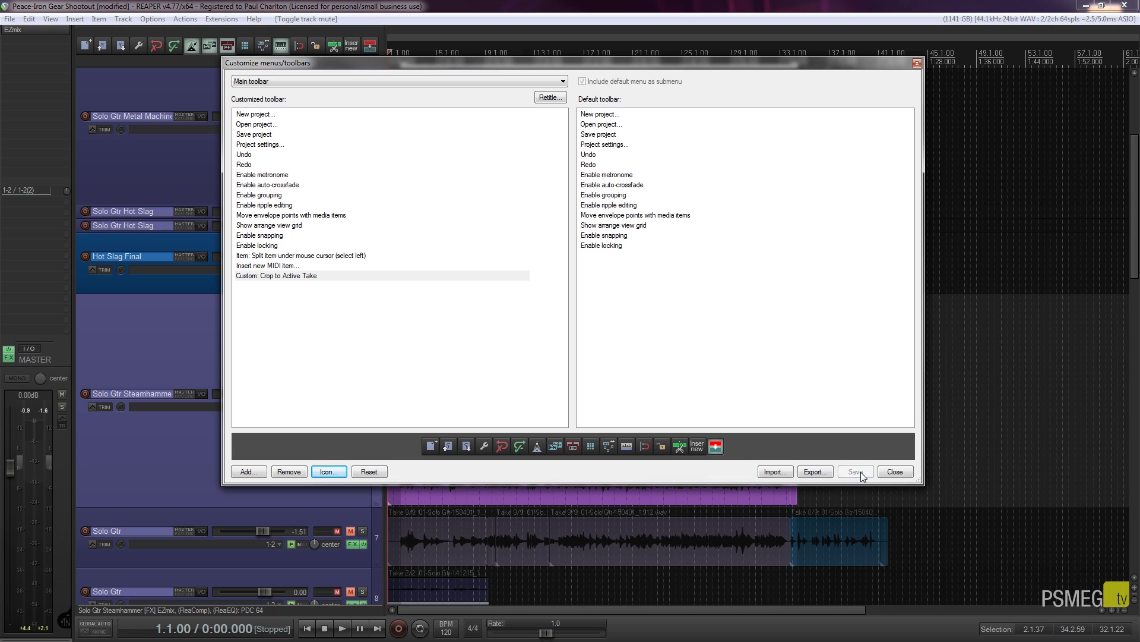
pyautogui.click(895, 471)
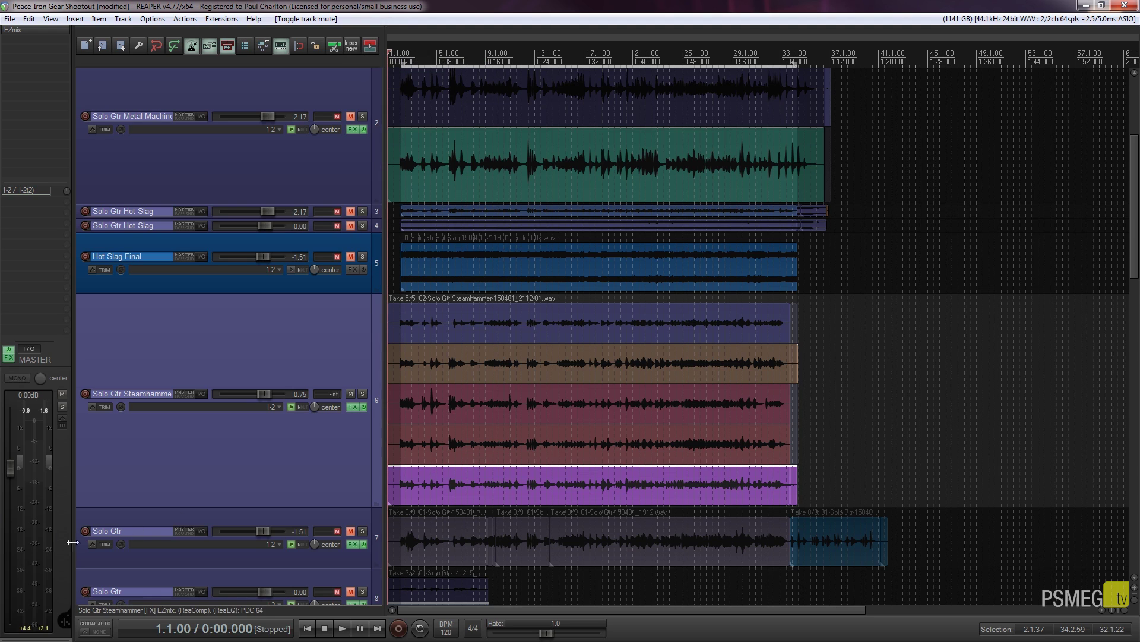
pyautogui.hotkey('shift', 'c')
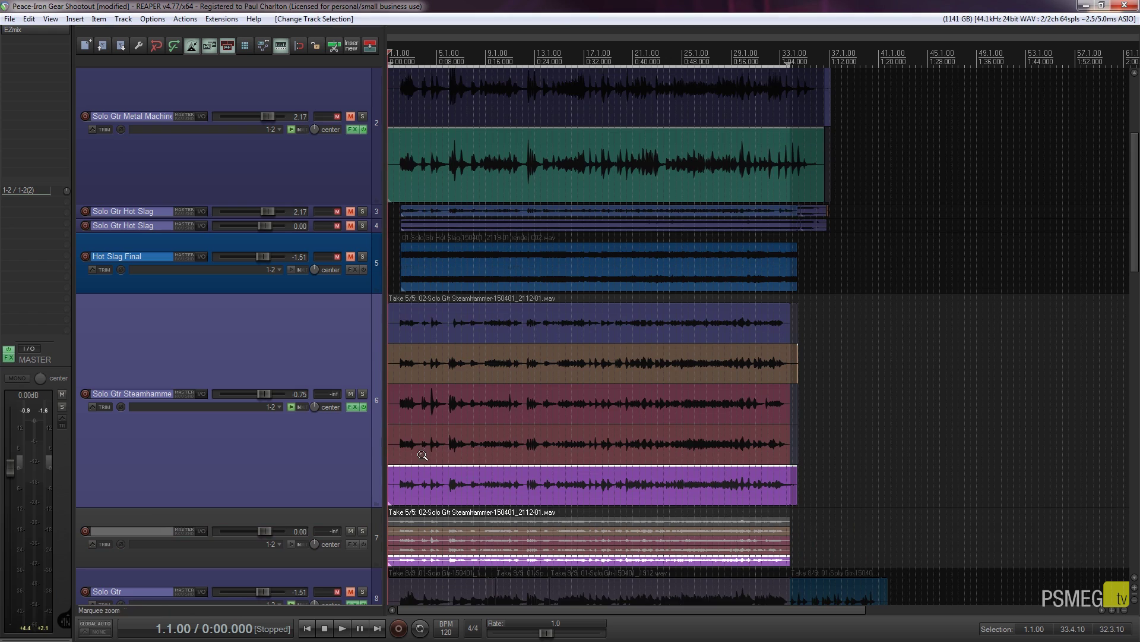
pyautogui.click(497, 401)
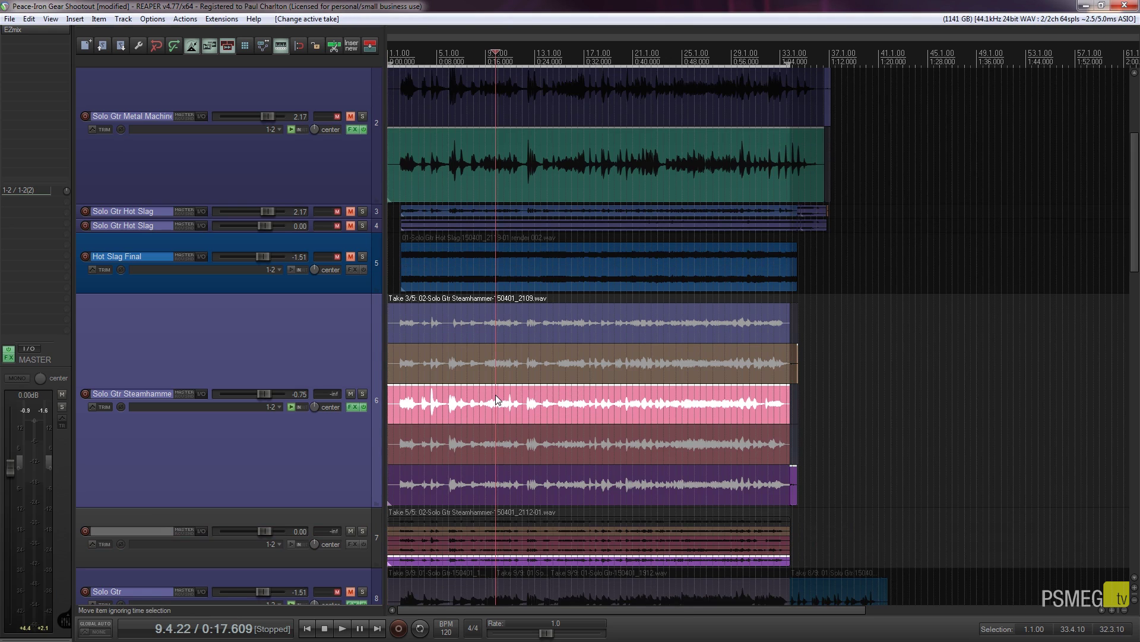
pyautogui.click(372, 48)
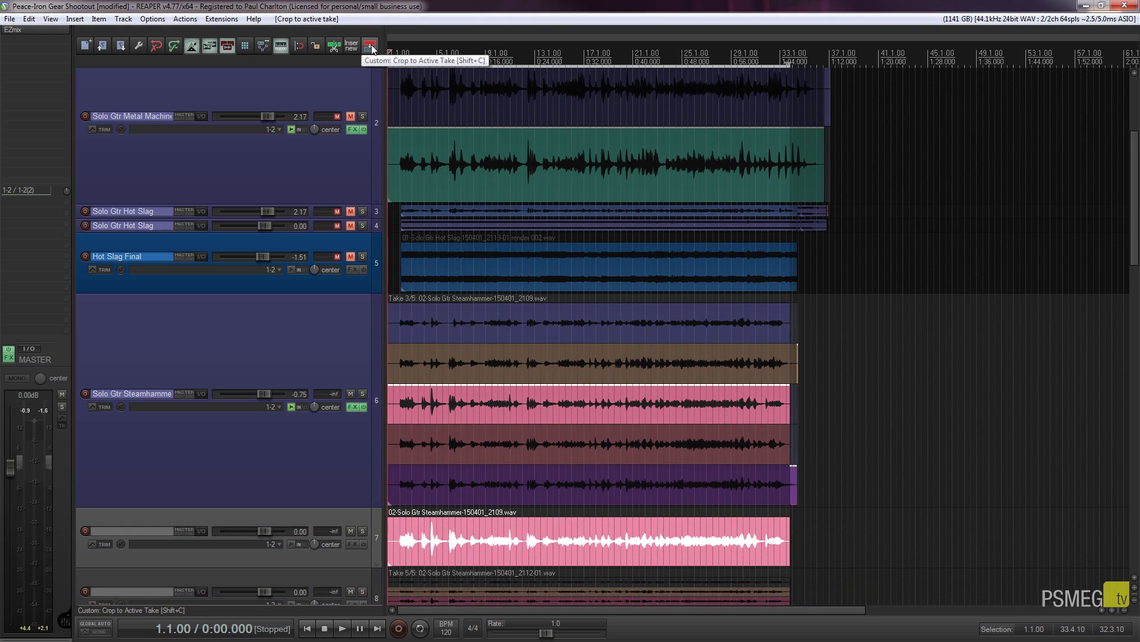